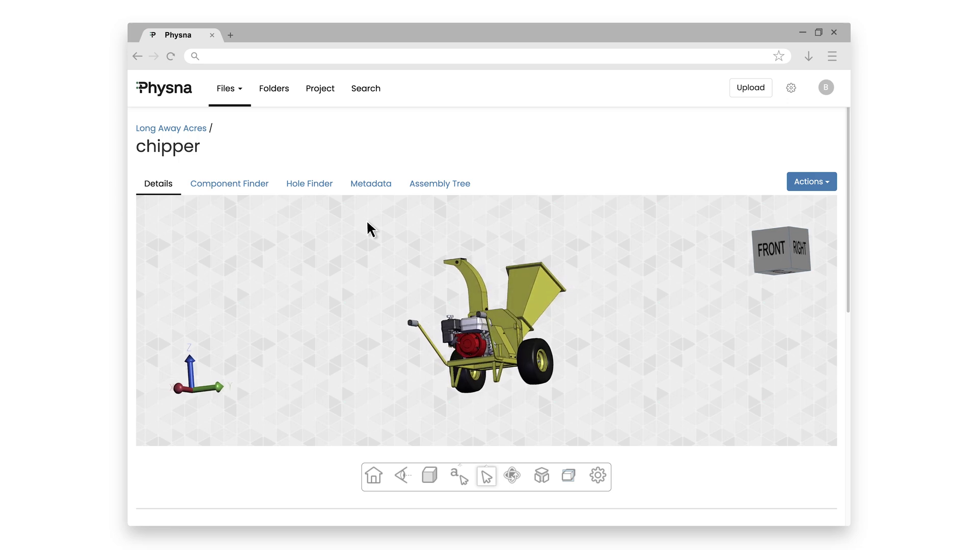
Open the details of the handgrip part from the chipper's assembly tree.
click(453, 192)
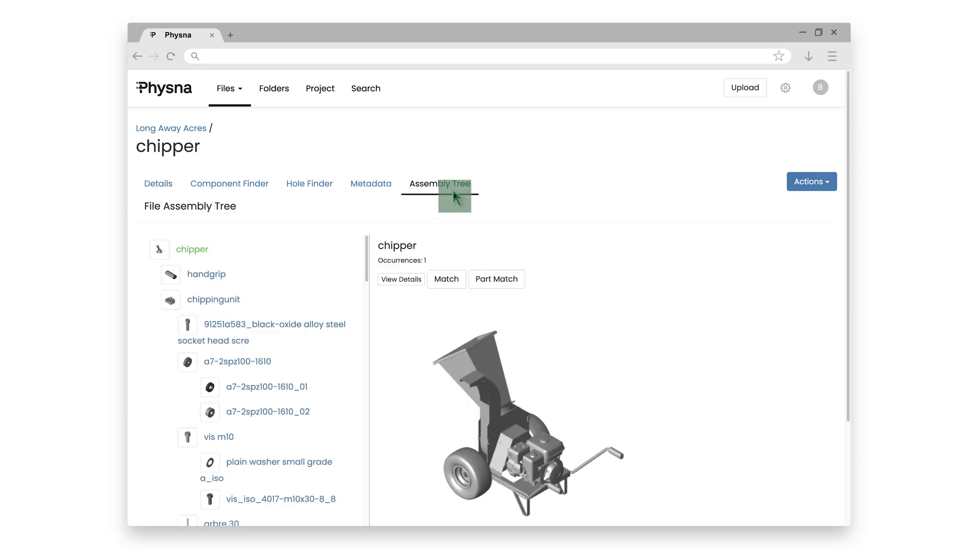
mouse_move(367, 258)
mouse_down()
mouse_move(367, 337)
mouse_move(367, 256)
mouse_up()
click(200, 275)
click(199, 276)
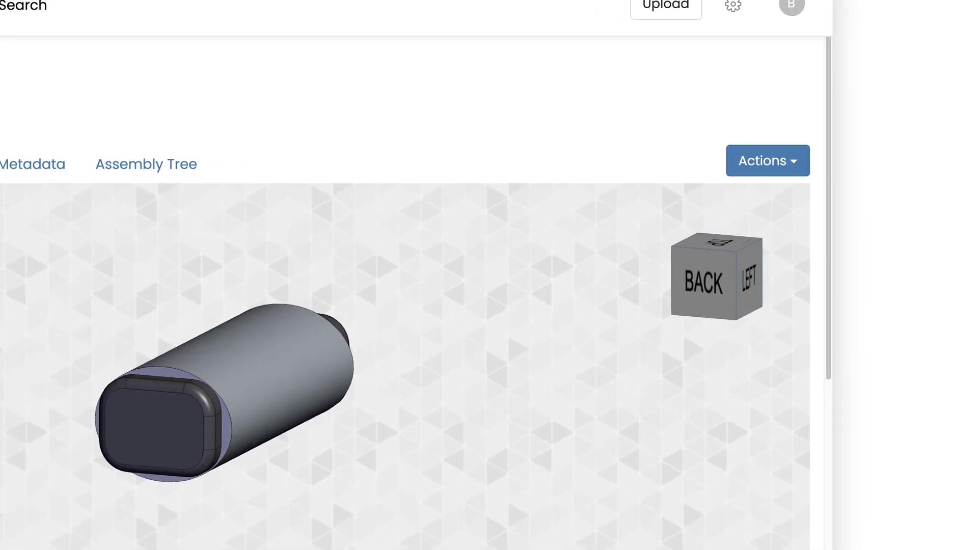
Find geometric matches for the handgrip and compare it with the a20-200-05 part.
click(789, 154)
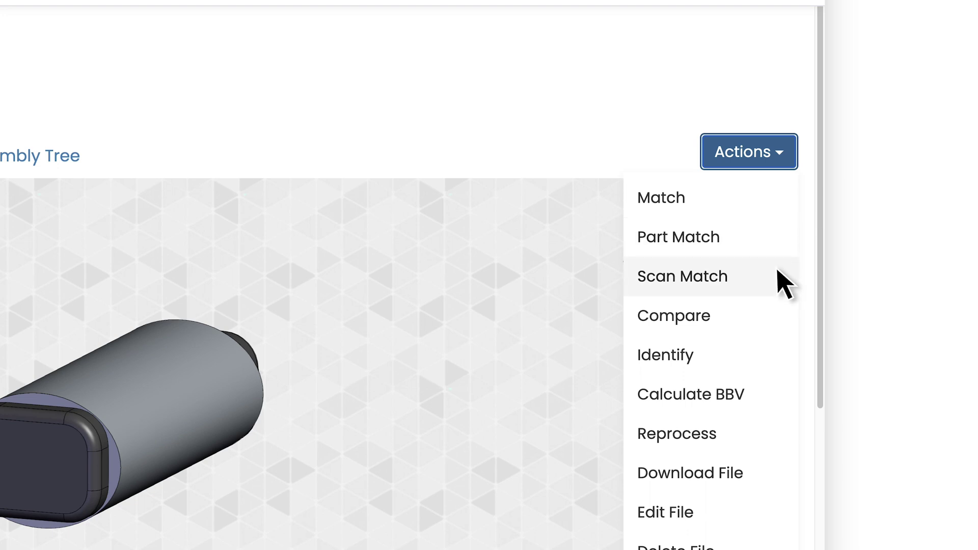
click(769, 192)
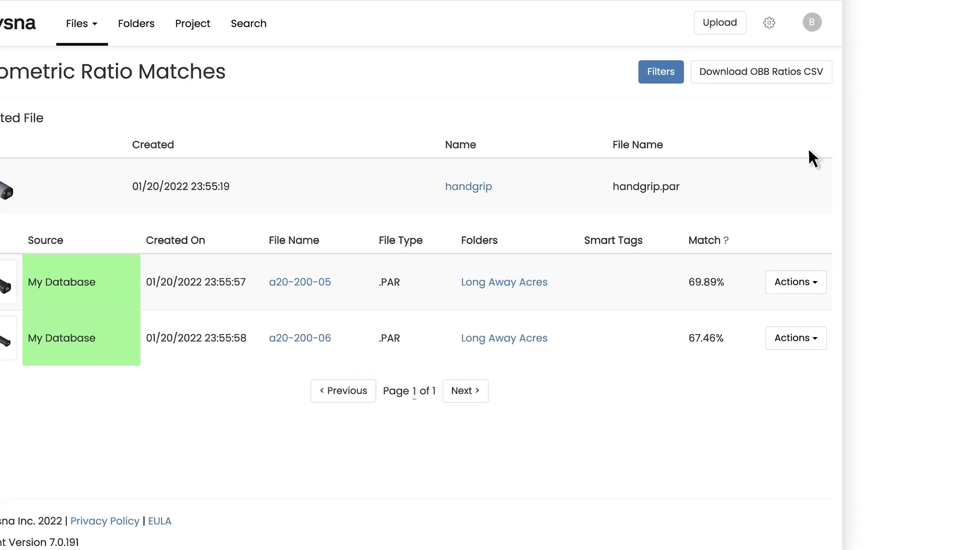
click(779, 227)
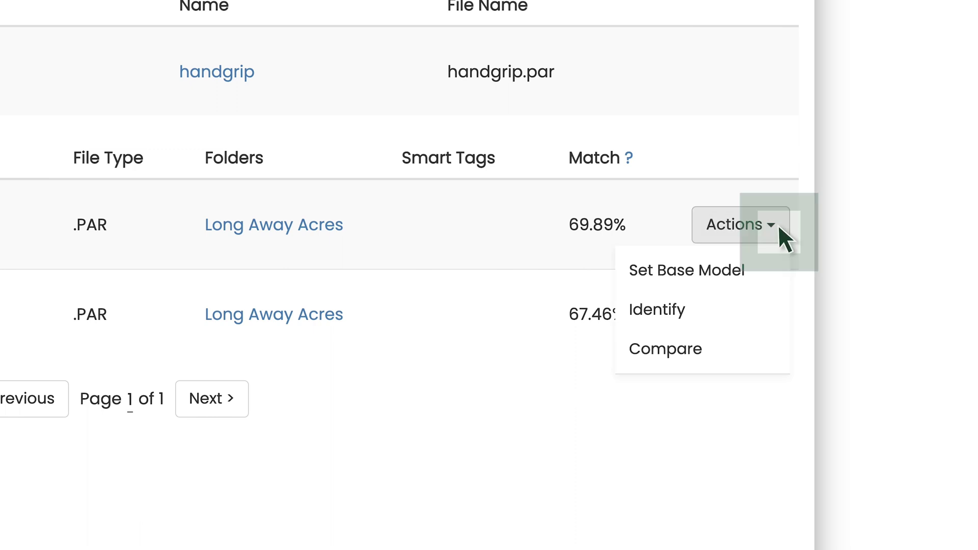
click(757, 347)
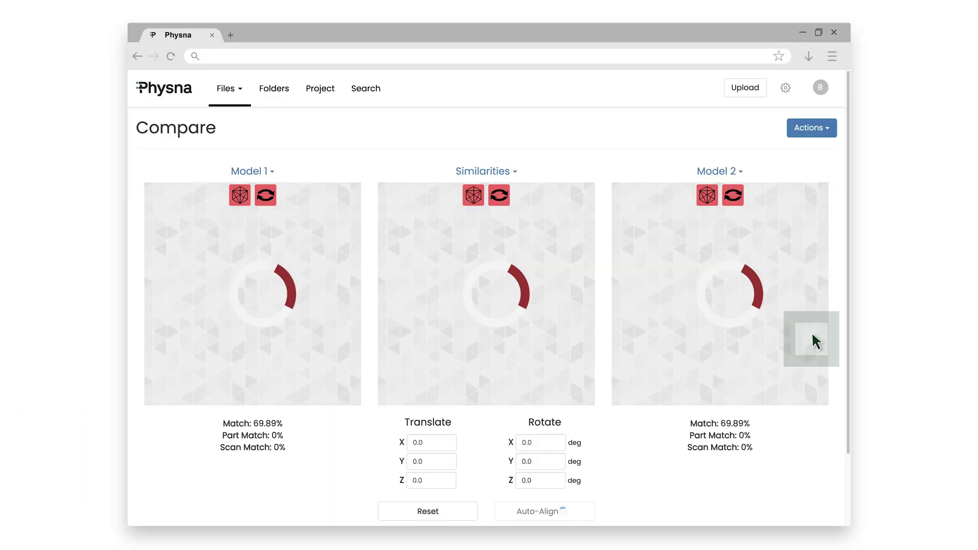
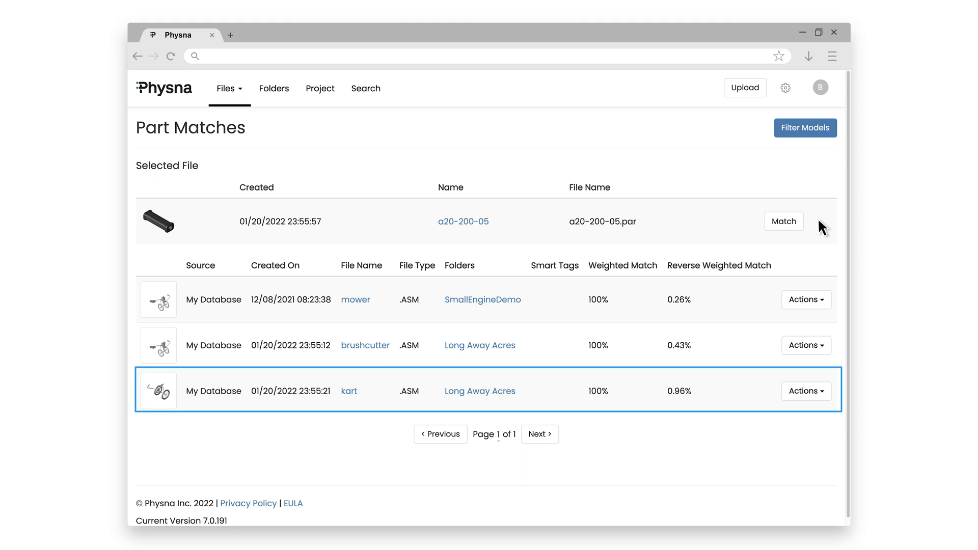
Open the brushcutter assembly from the part matches of a20-200-05.
click(380, 348)
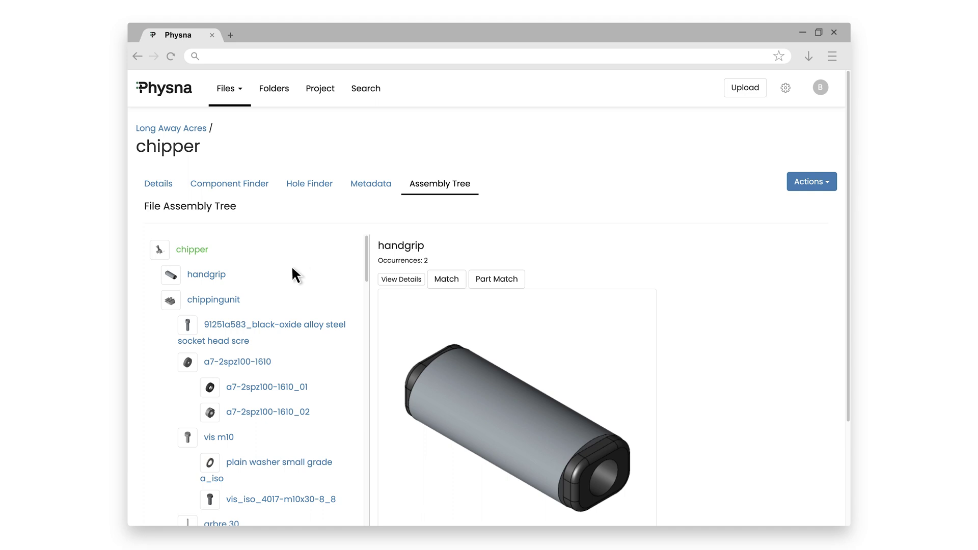
Open the chippingunit subassembly from the chipper's assembly tree, and from its own tree open the details of snr_ucf205_0.
click(230, 301)
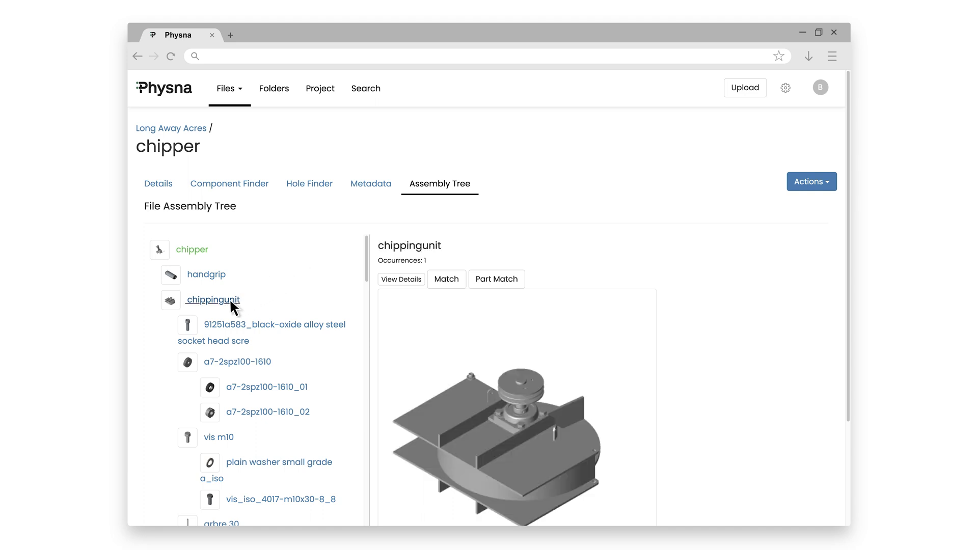
click(229, 299)
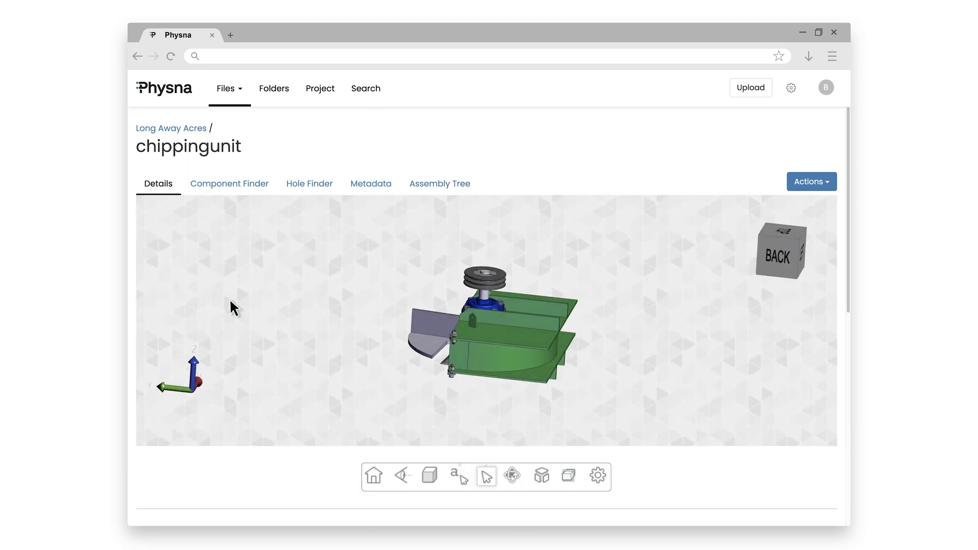
click(443, 188)
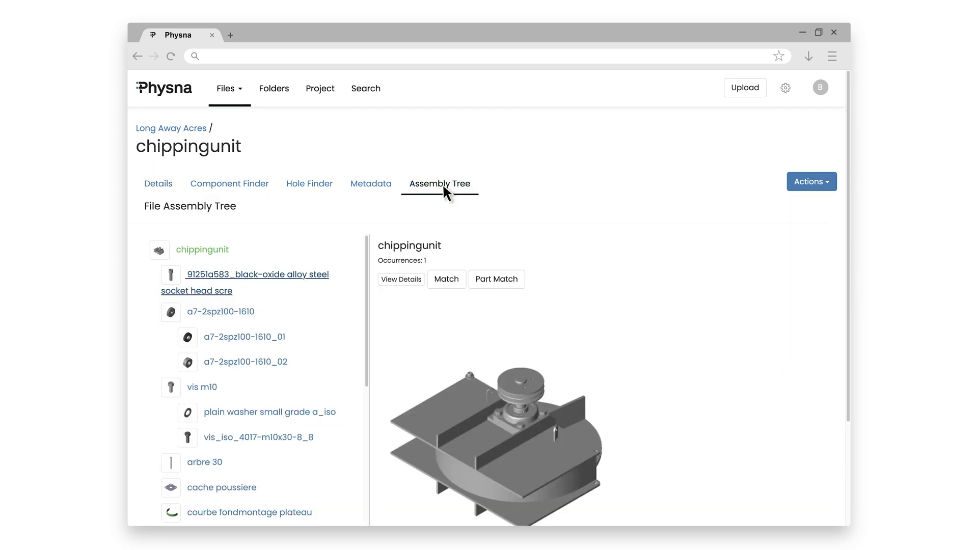
drag(367, 301, 363, 357)
click(217, 456)
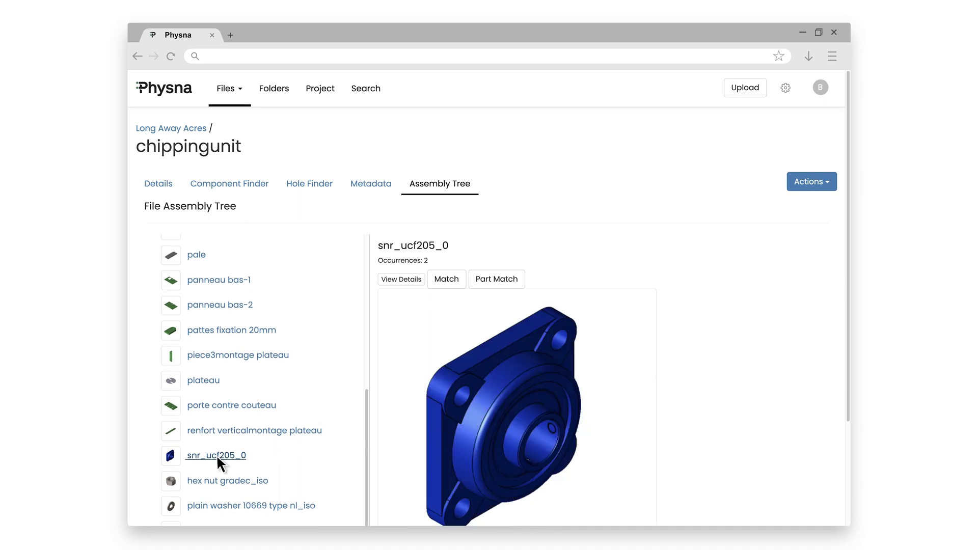
click(216, 454)
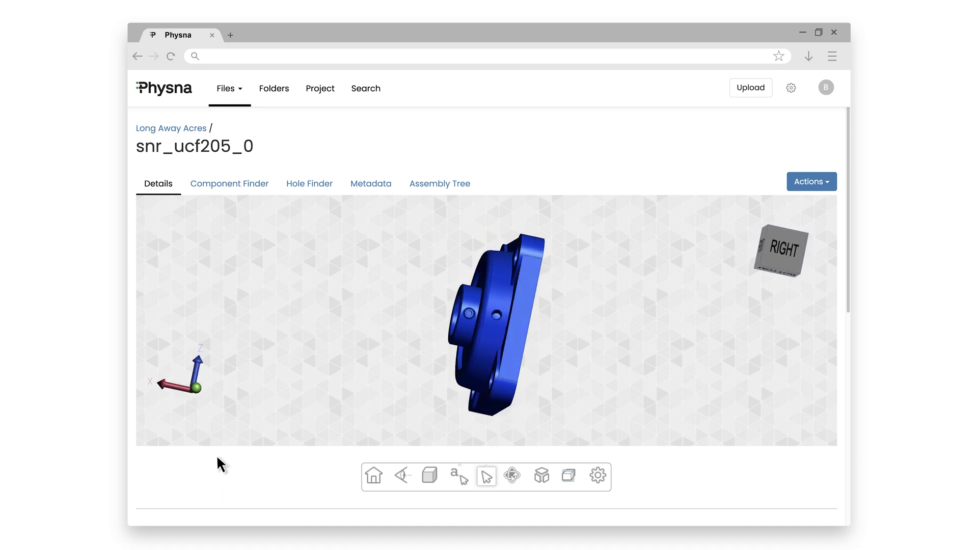
Run Part Match on snr_ucf205_0 and compare it with the chippingunit assembly, displaying Intersection chippingunit.
click(828, 186)
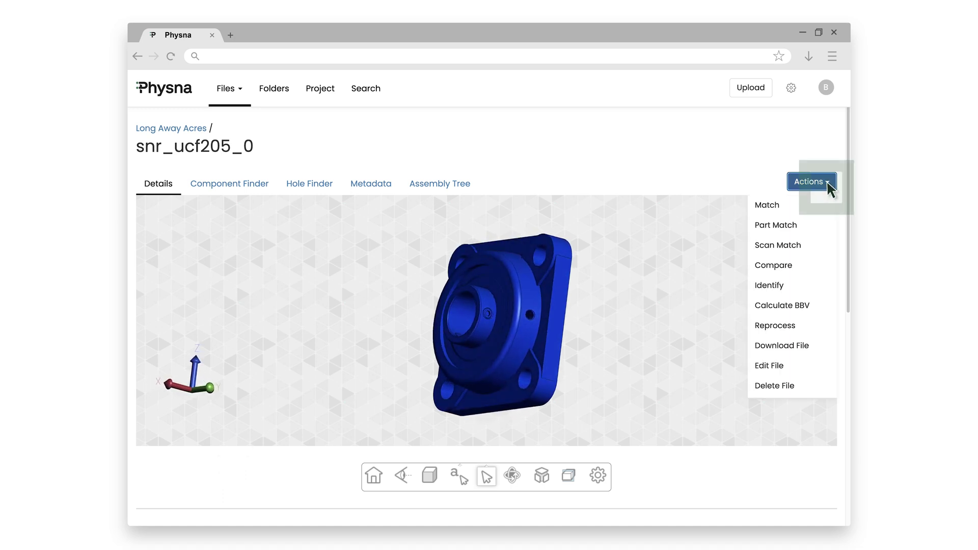
click(808, 224)
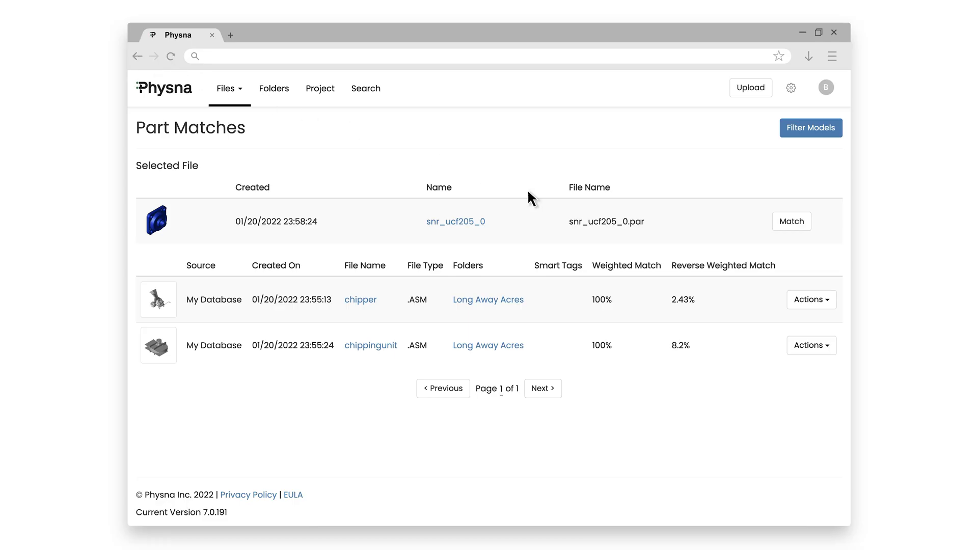
click(825, 343)
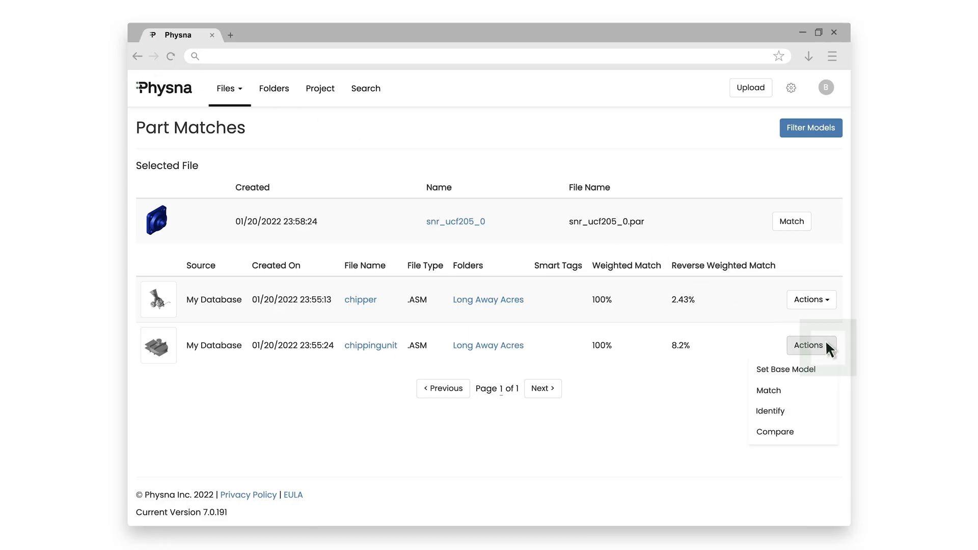
click(817, 431)
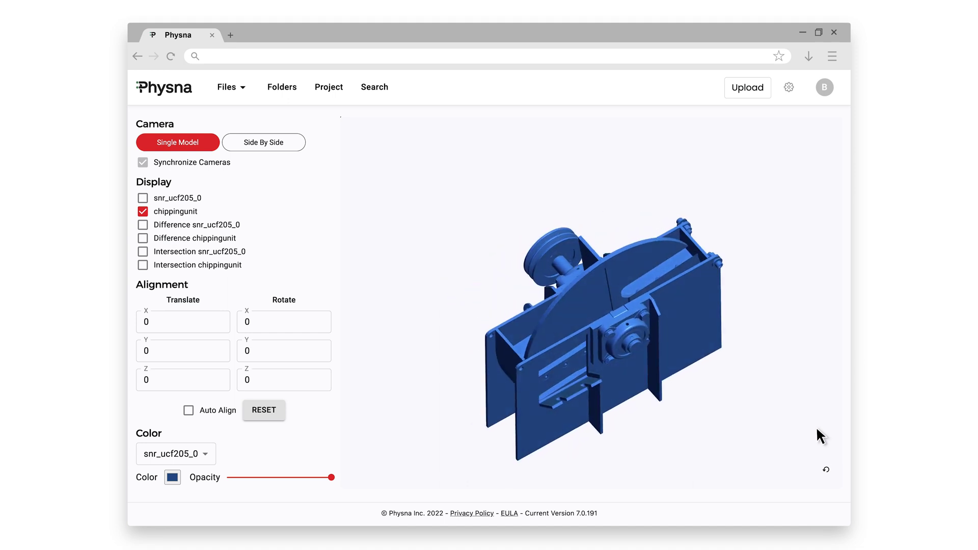
click(143, 266)
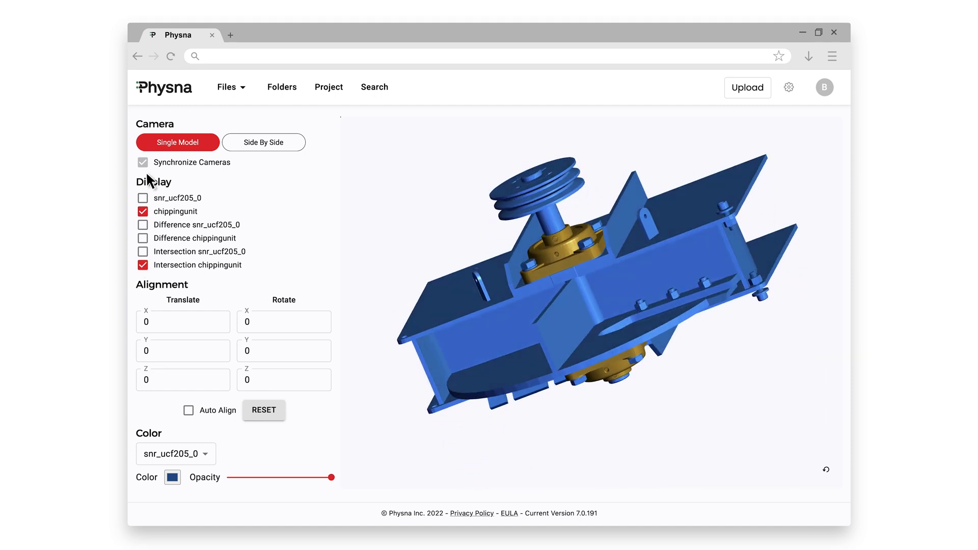
Return to the part matches and compare snr_ucf205_0 with the chipper assembly, displaying Intersection chipper.
click(137, 56)
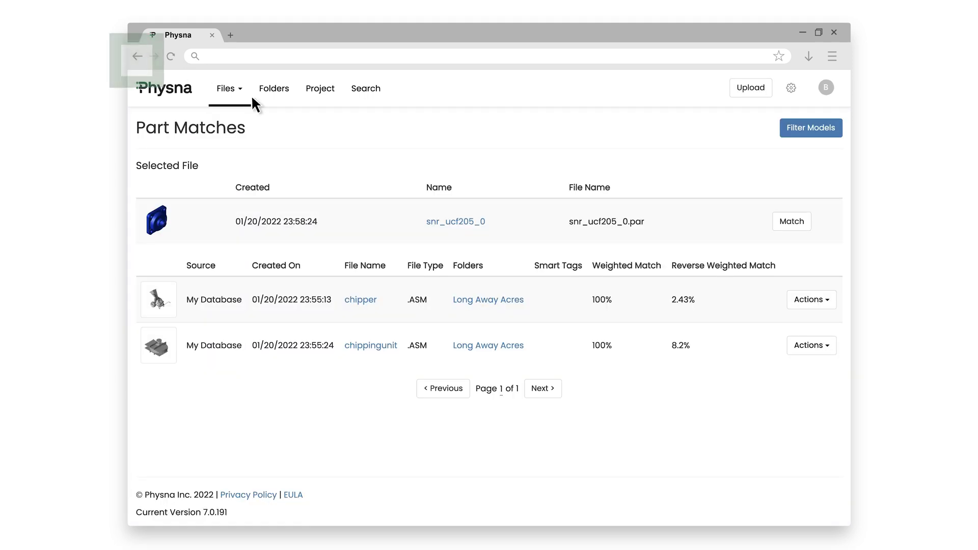
click(824, 301)
click(819, 389)
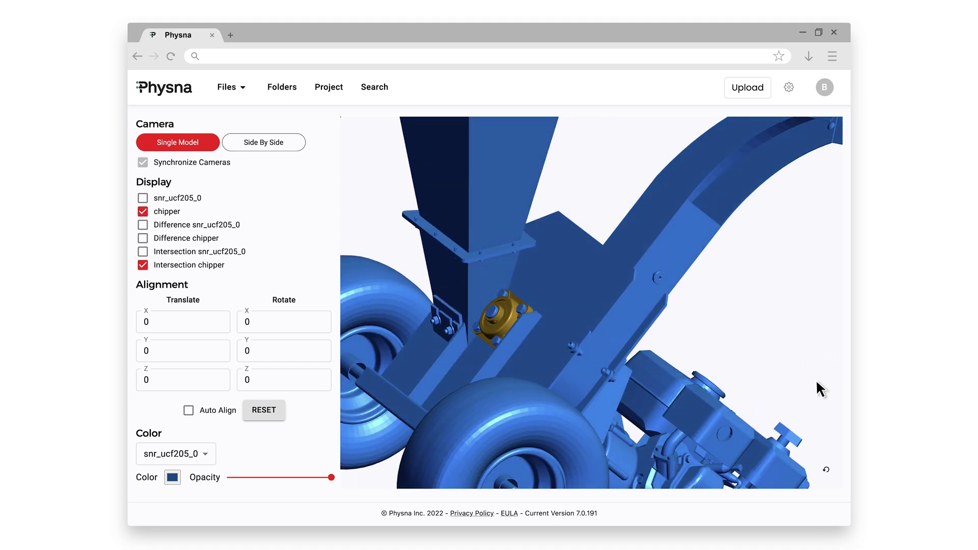
Reduce the opacity of the chipper model to 0.1 in the comparison.
click(206, 455)
click(209, 417)
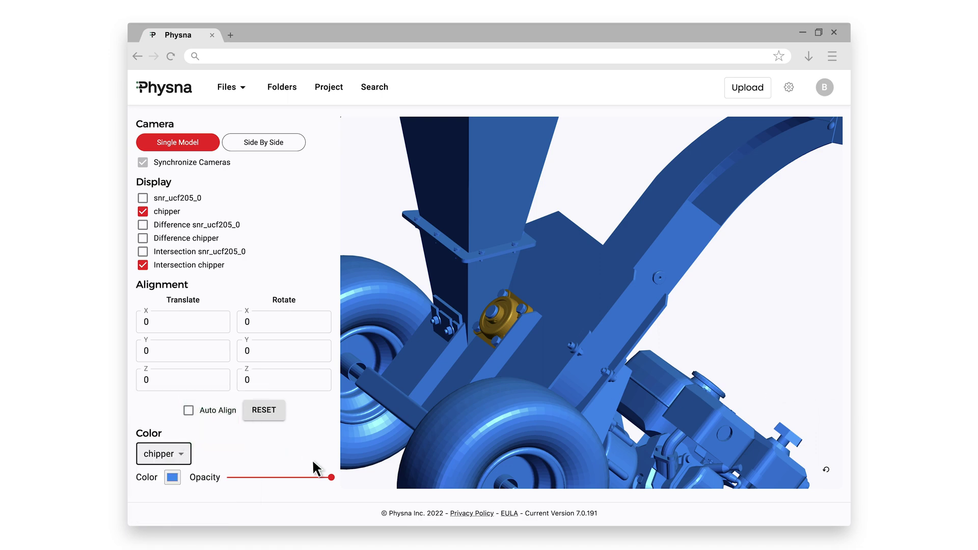
drag(332, 477, 226, 478)
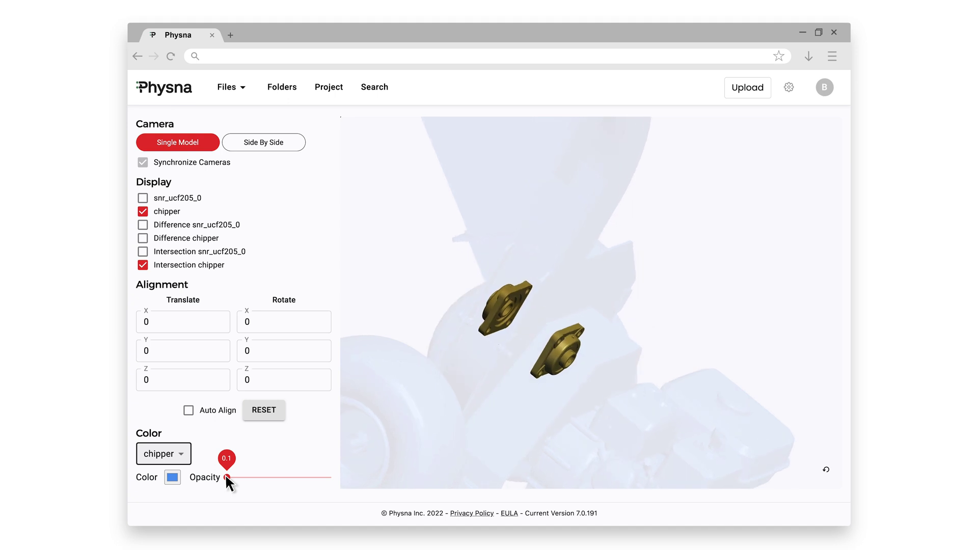
Run Part Match on the chippingunit assembly listed in the part matches of snr_ucf205_0, and compare it with the chipper.
click(136, 55)
click(169, 354)
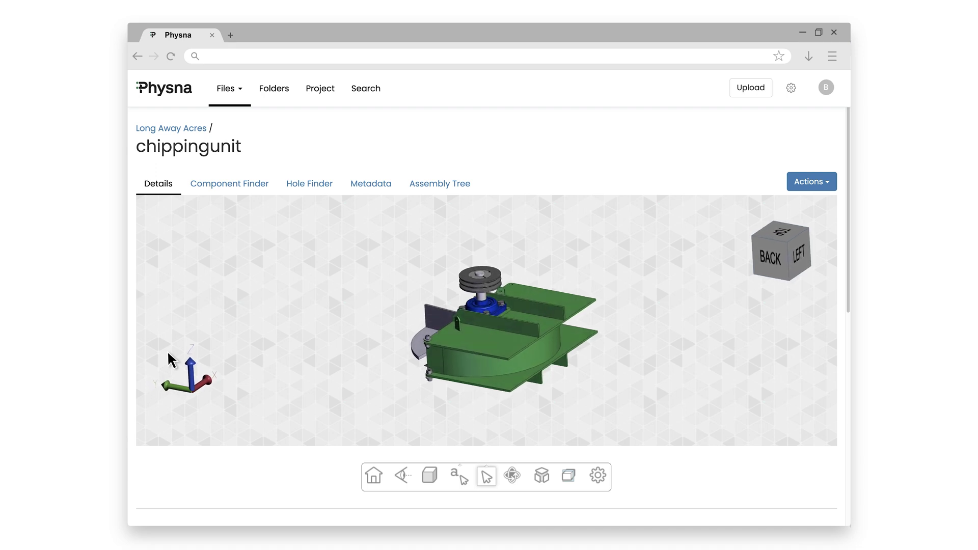
click(830, 186)
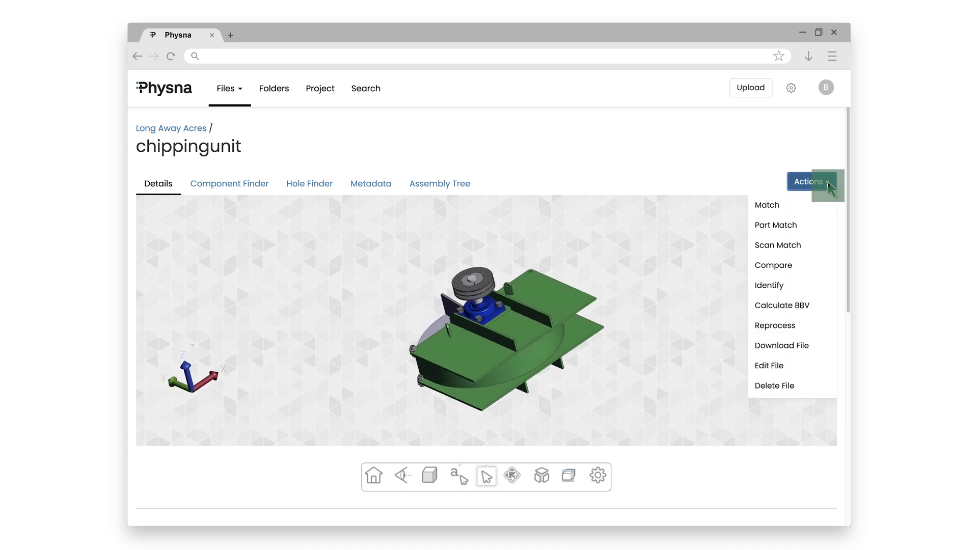
click(813, 227)
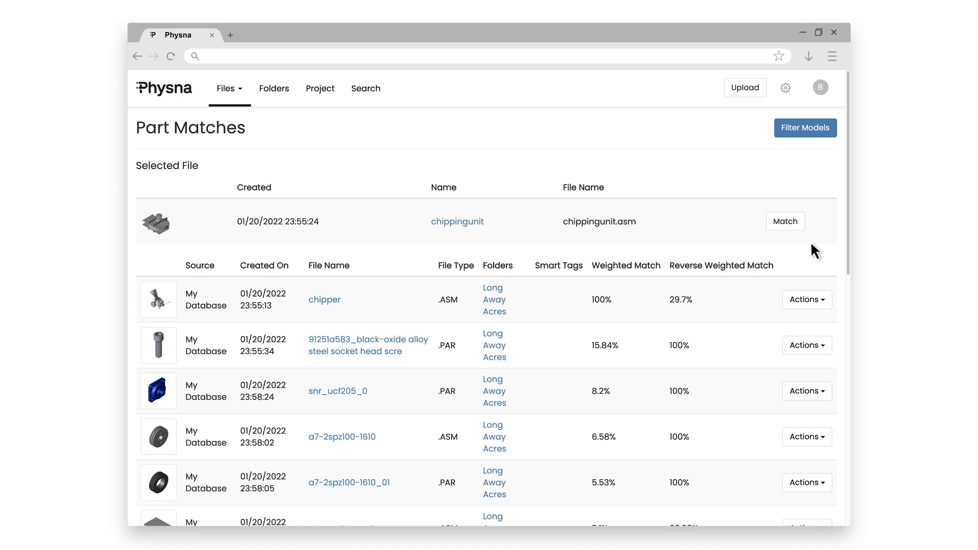
click(823, 300)
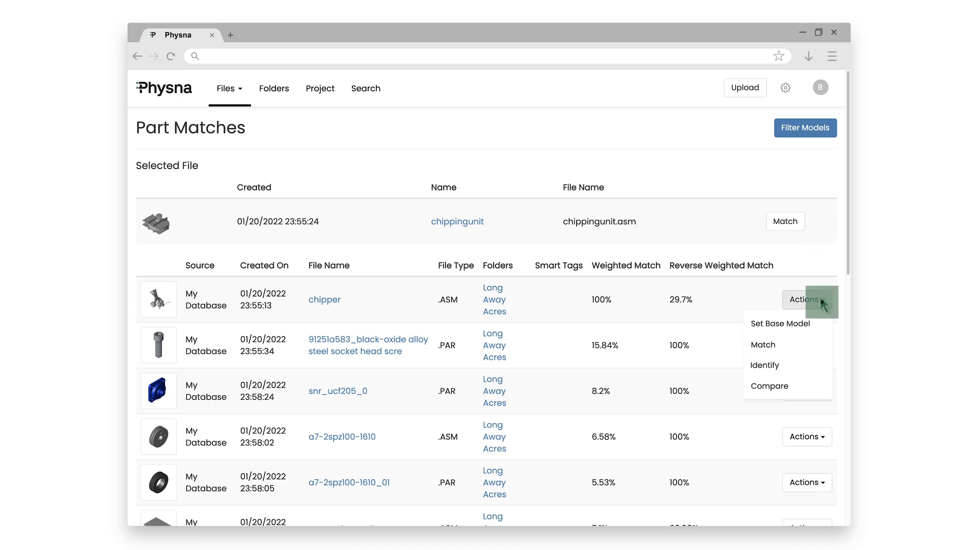
click(810, 387)
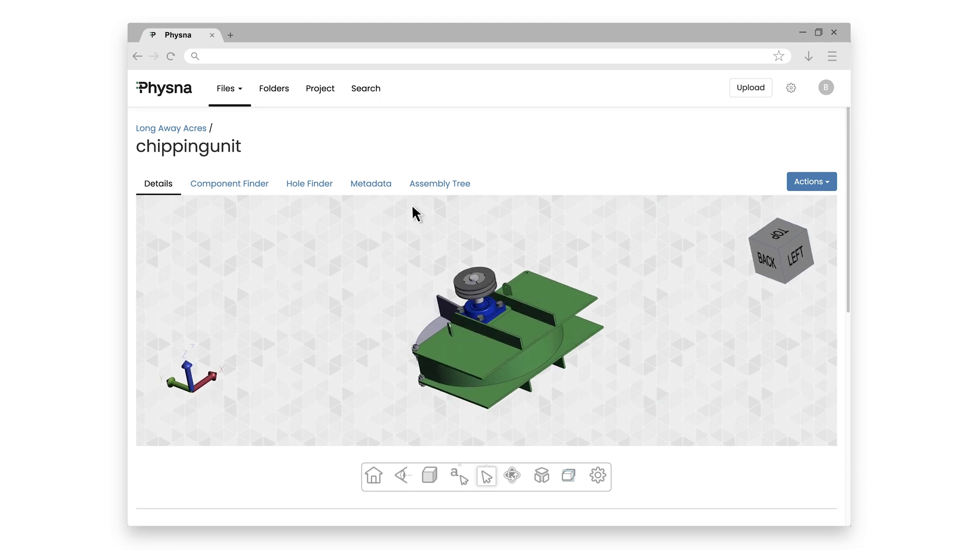
Open the details of the 91251a583_black-oxide alloy steel socket head screw from the chippingunit's assembly tree.
click(443, 192)
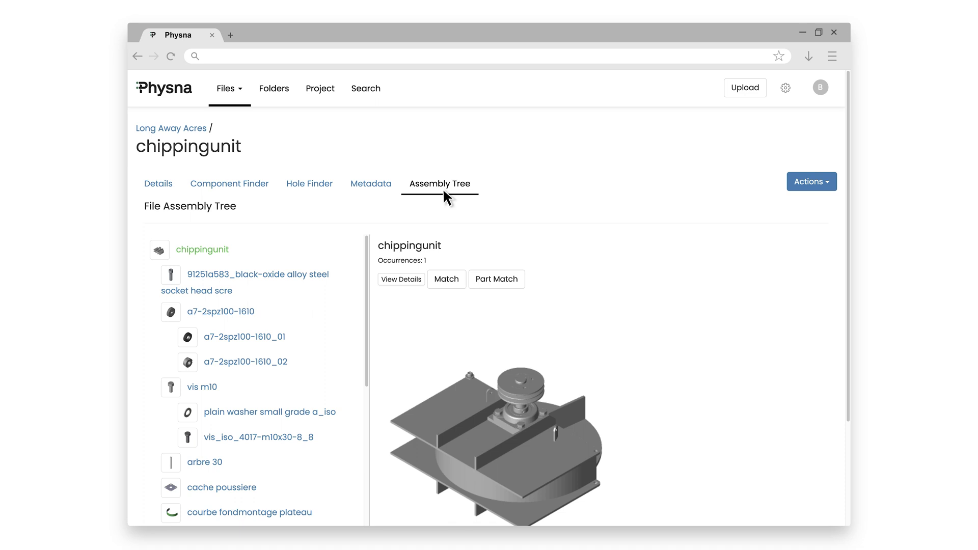
click(235, 280)
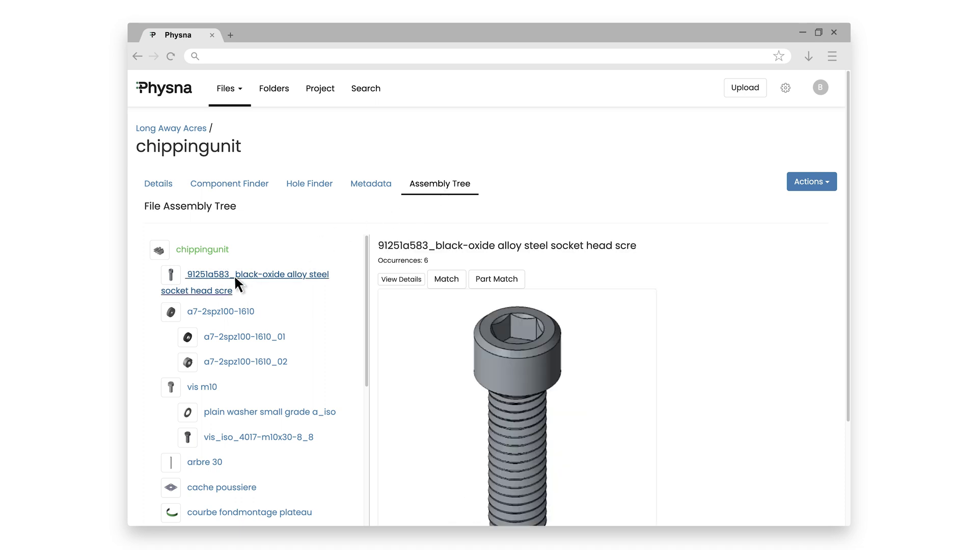
click(236, 279)
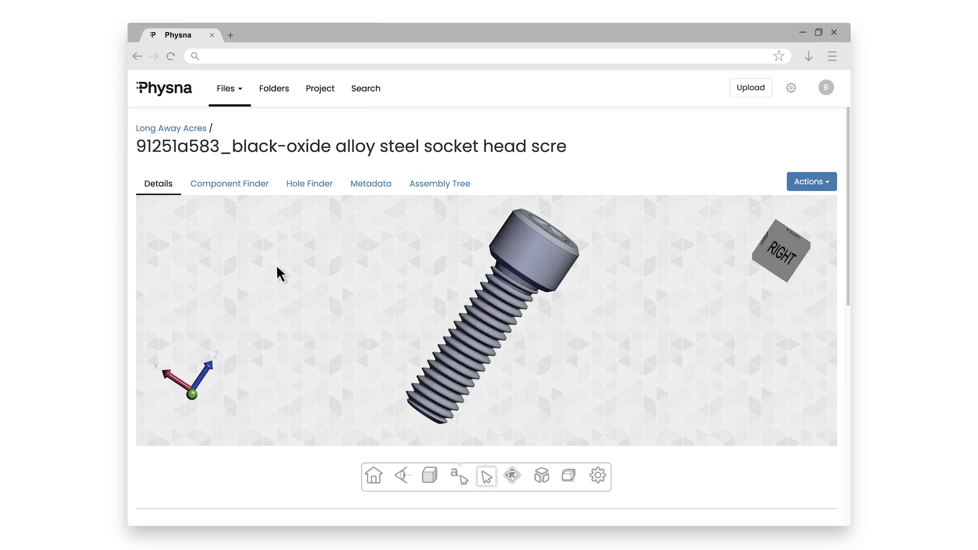
Find geometric matches for the black-oxide socket head screw and compare it with 92610a583_torx alloy steel socket head screws.
click(825, 185)
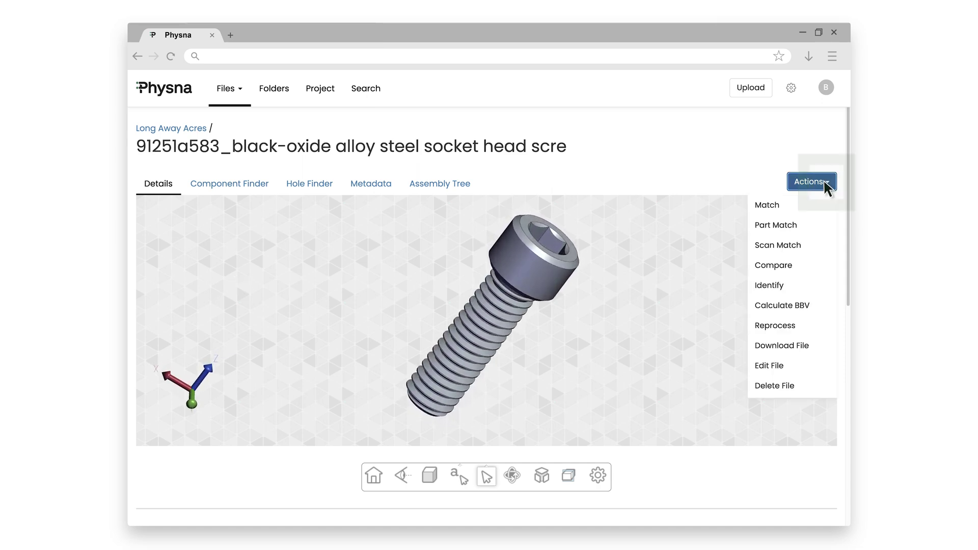
click(813, 206)
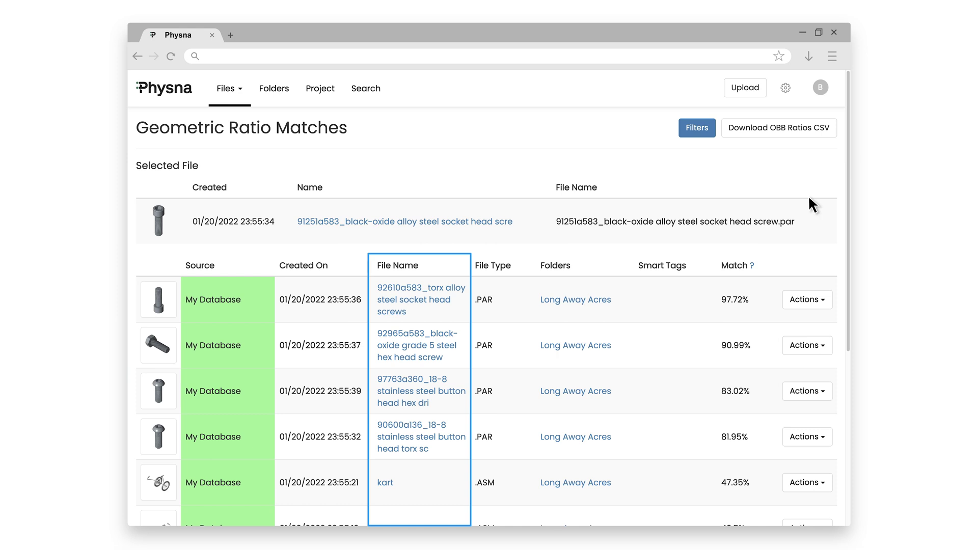
click(821, 301)
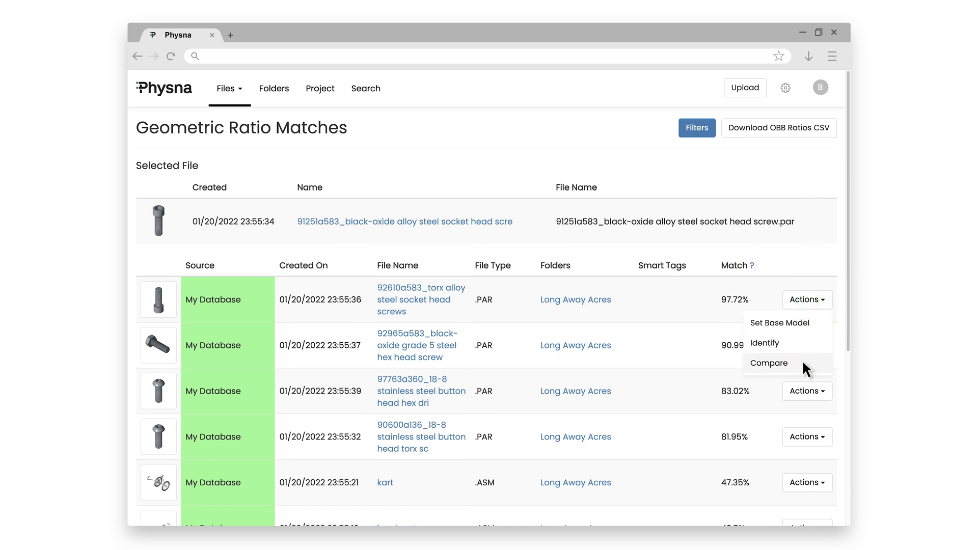
click(769, 363)
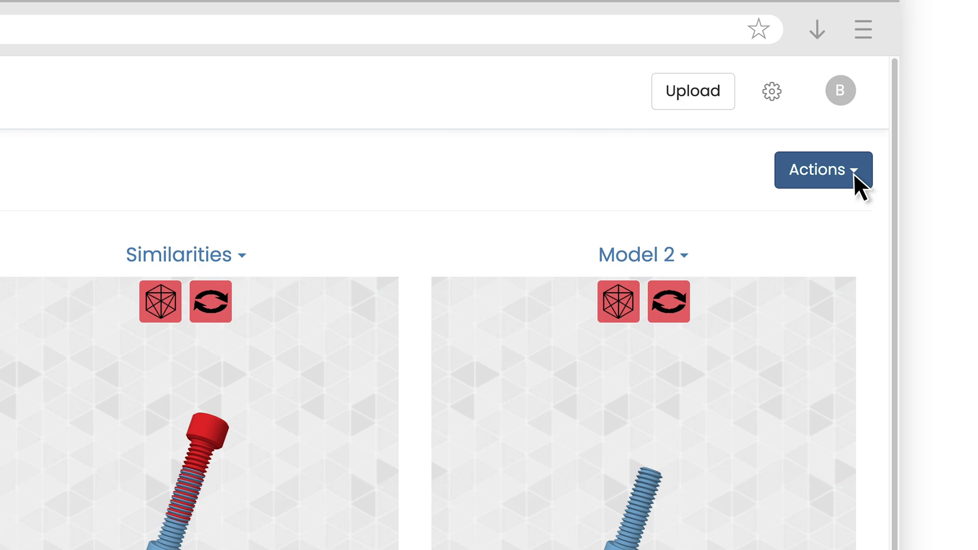
Auto-align the two screw models in the new comparison viewer, and return to the geometric match results.
click(854, 172)
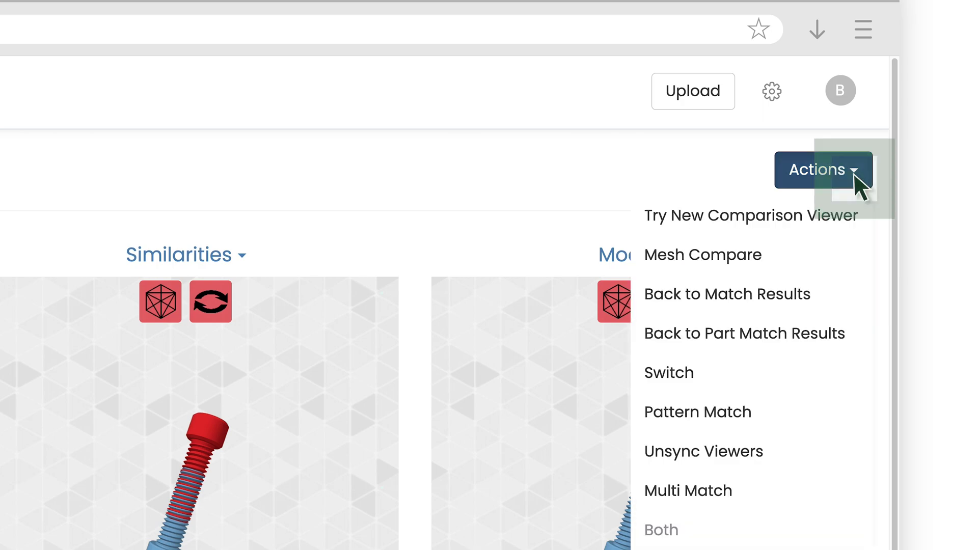
click(859, 226)
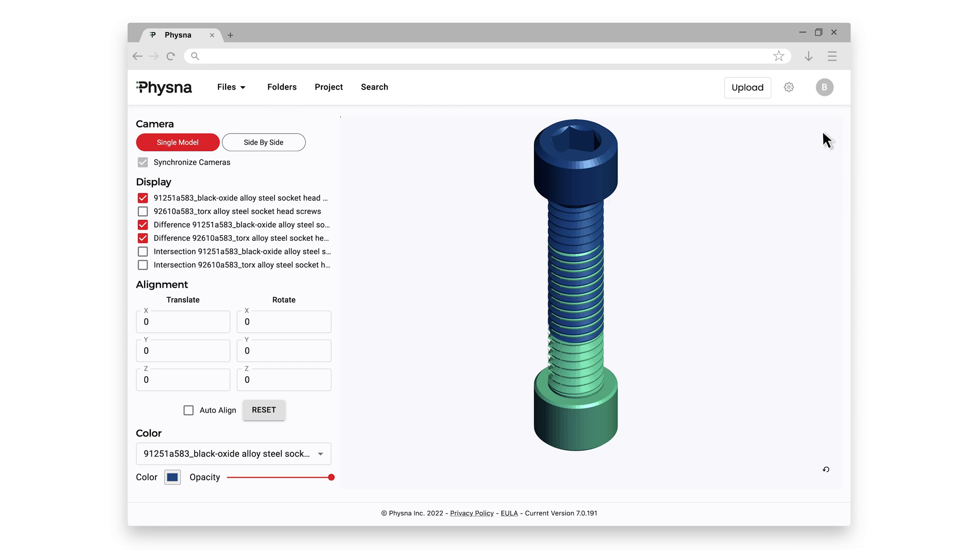
click(188, 410)
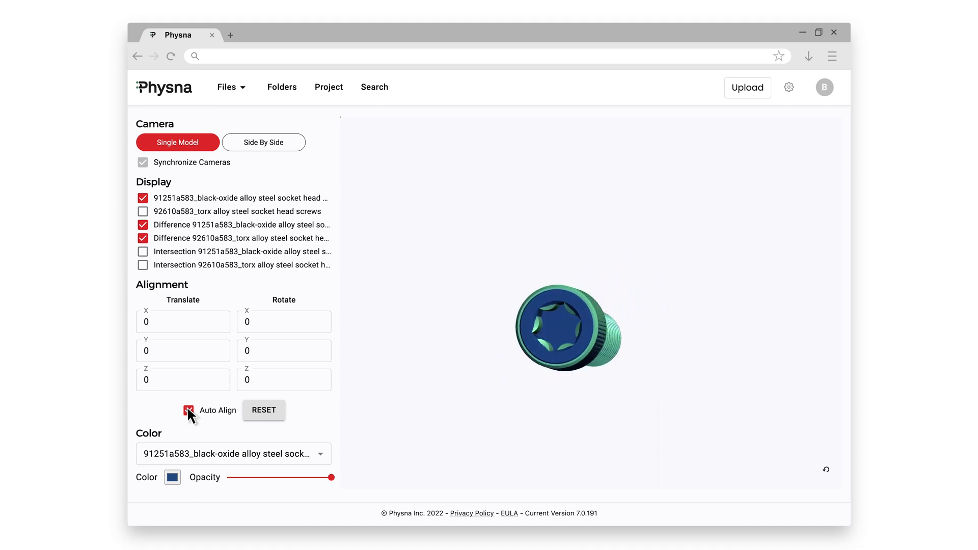
click(136, 55)
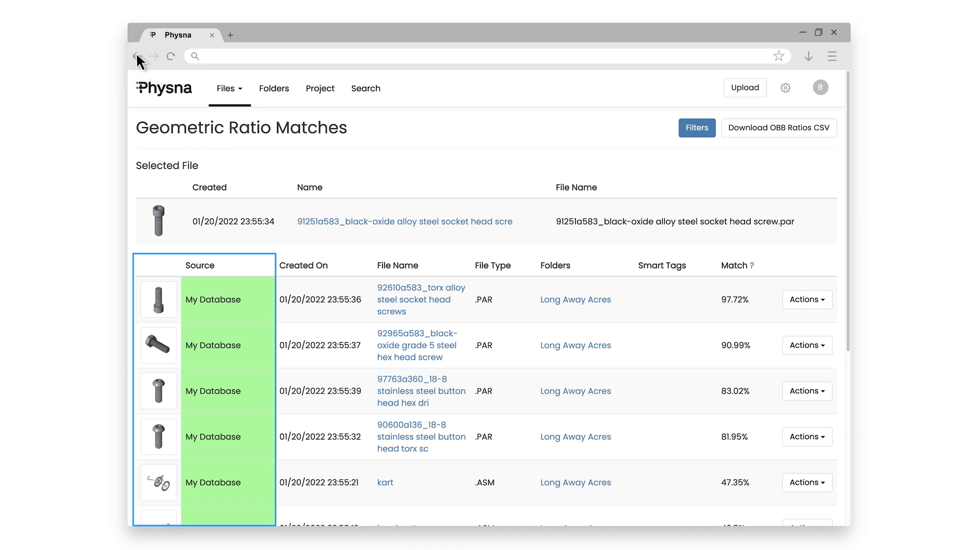